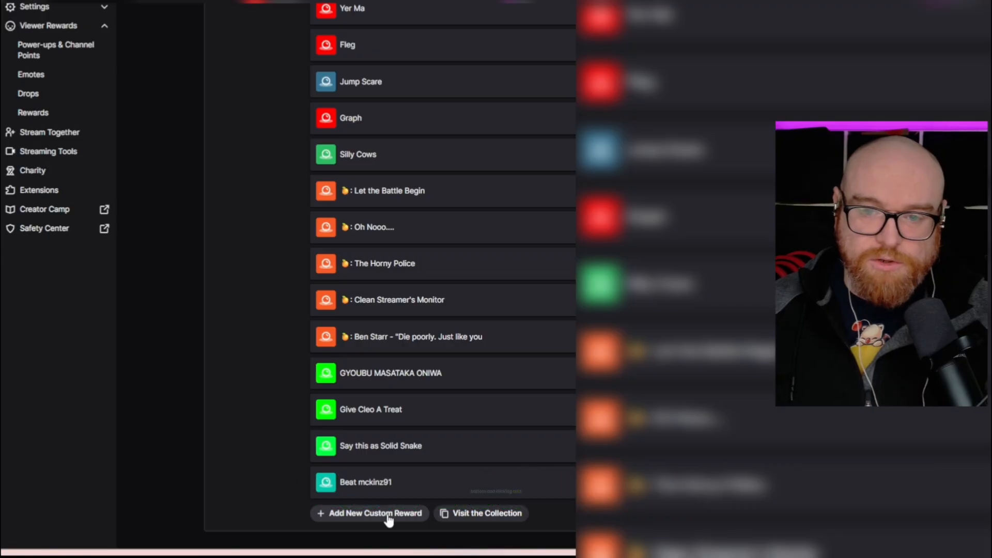
Add a new custom reward named Check in with the description Check in and a cost of 1 point
left_click(389, 514)
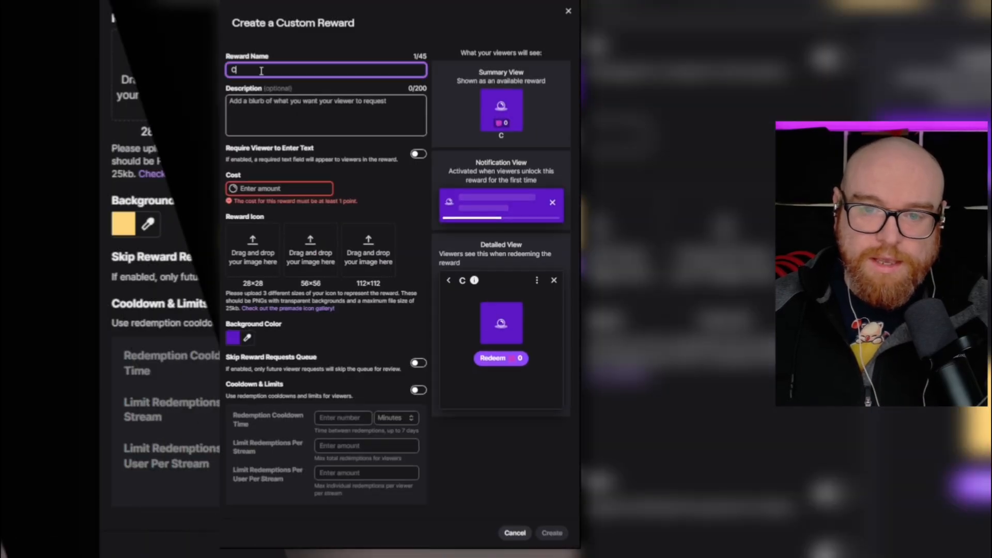
type("Check")
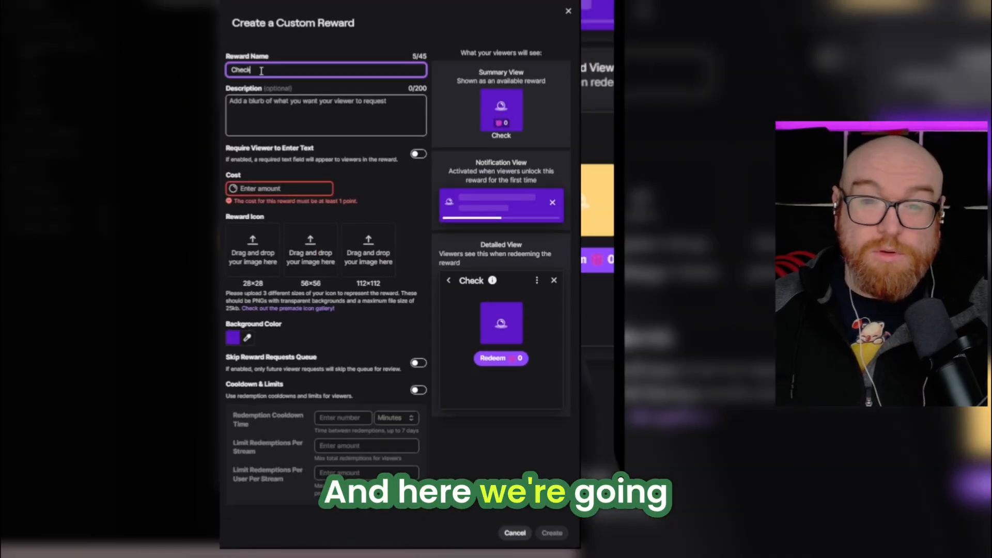
type(" in")
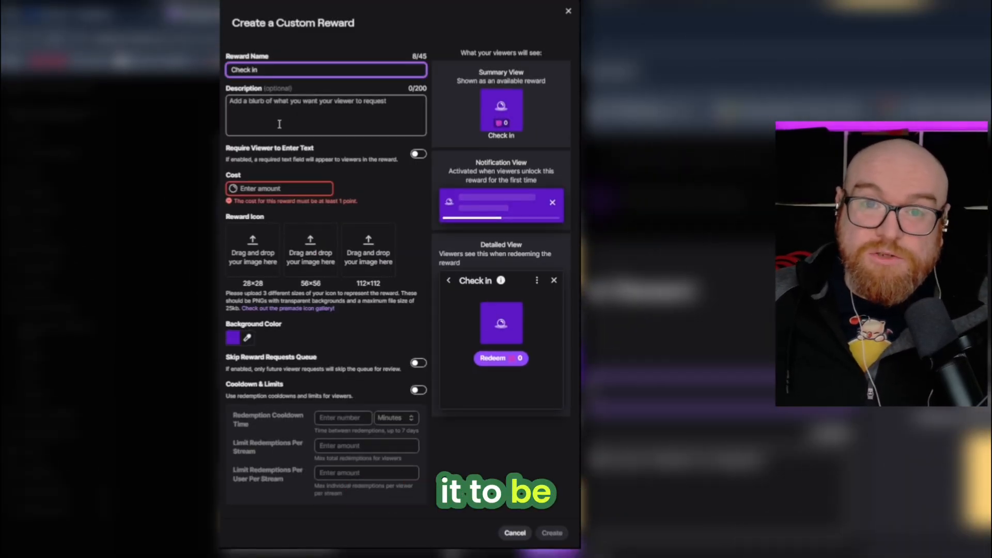
left_click(284, 103)
type("Check")
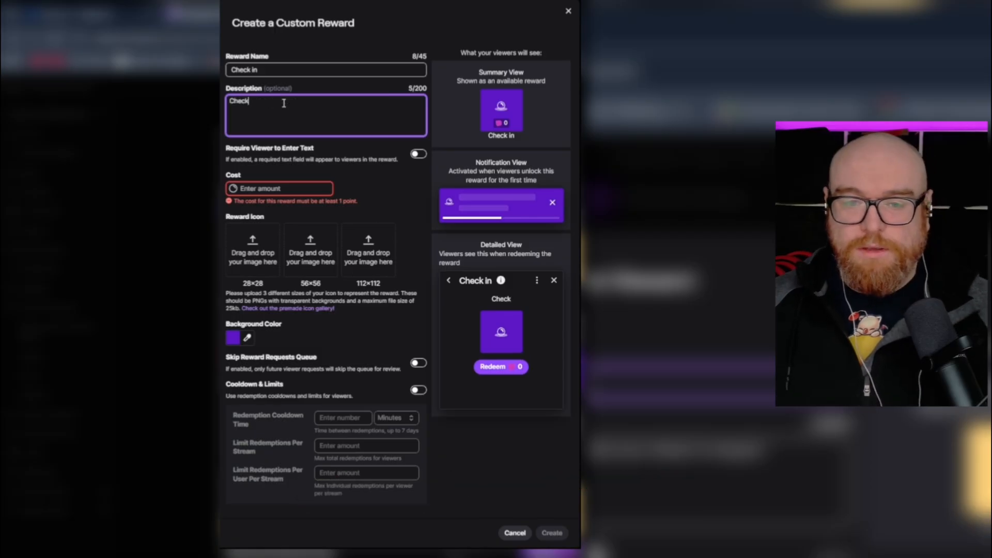
type(" in")
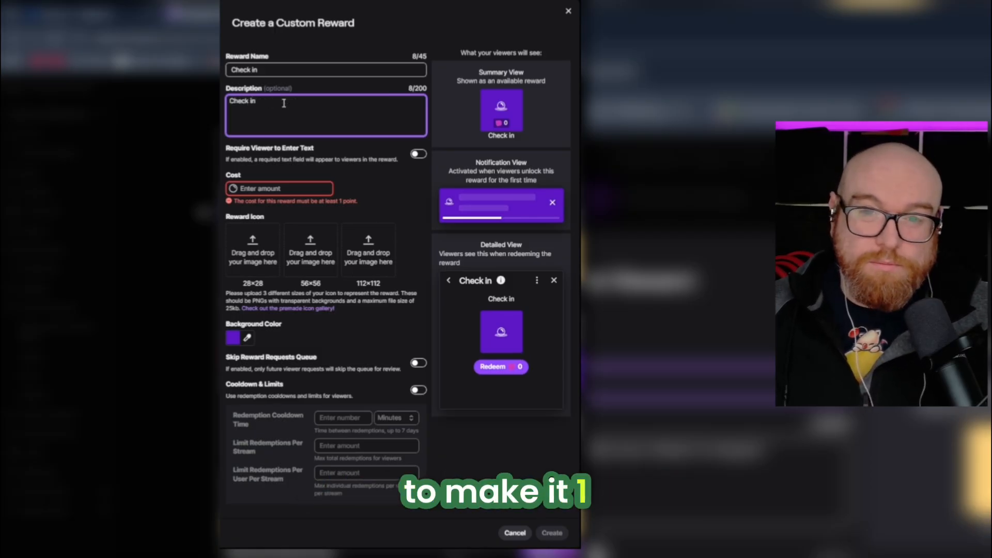
left_click(236, 190)
type("1")
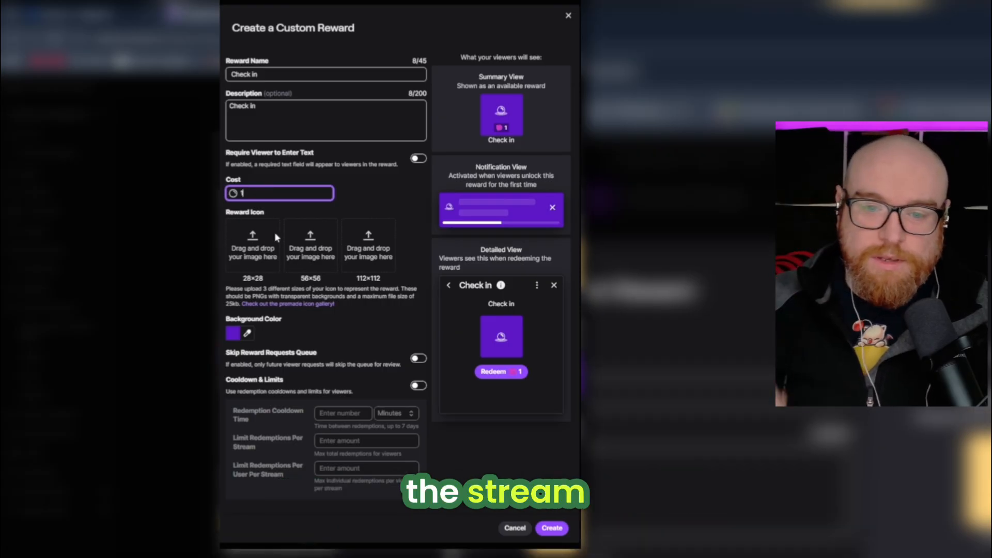
Change the reward's background color to bright blue, #0052ff
left_click(247, 333)
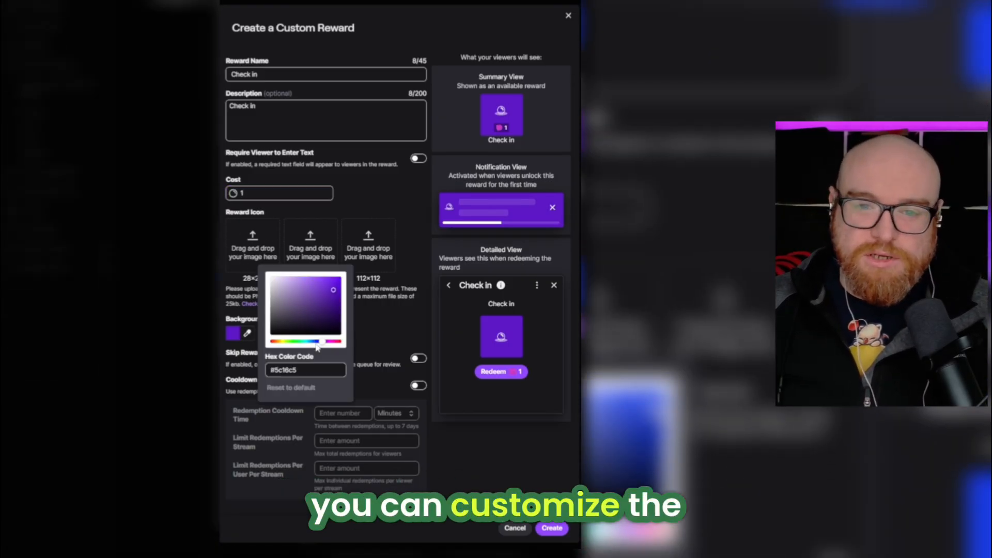
left_click(314, 342)
left_click_drag(332, 289, 343, 275)
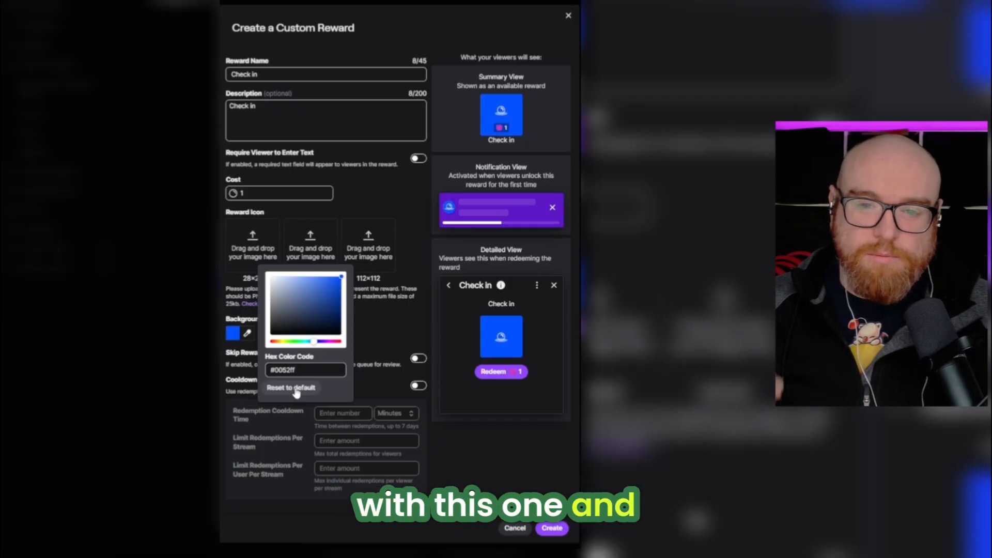
left_click(369, 340)
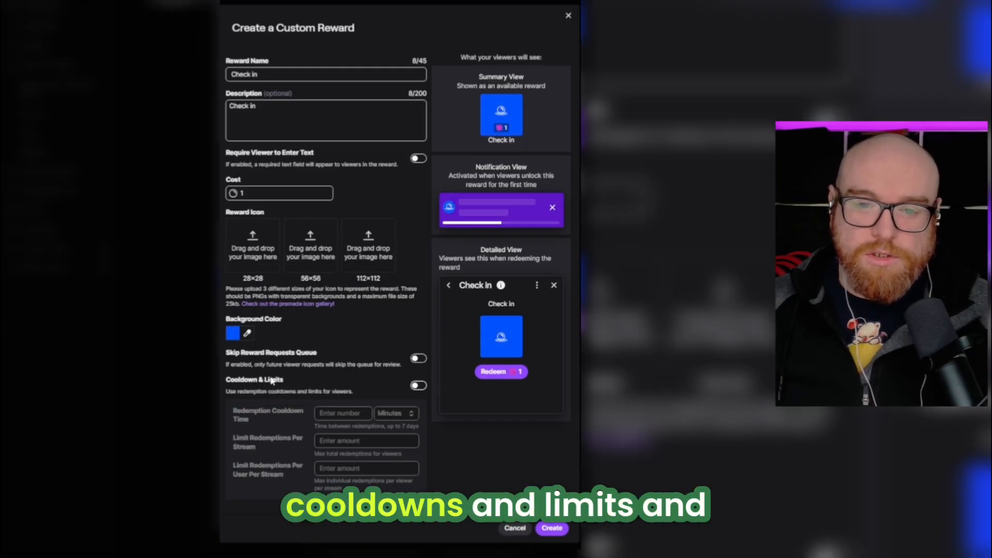
Enable cooldown and limits with 1 redemption per user per stream, and create the reward
left_click(415, 388)
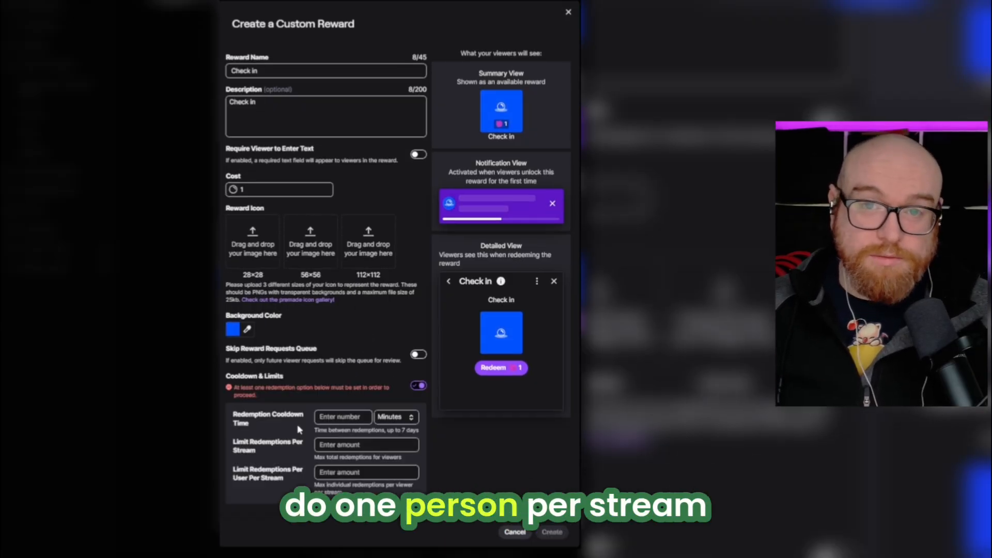
left_click(346, 473)
type("1")
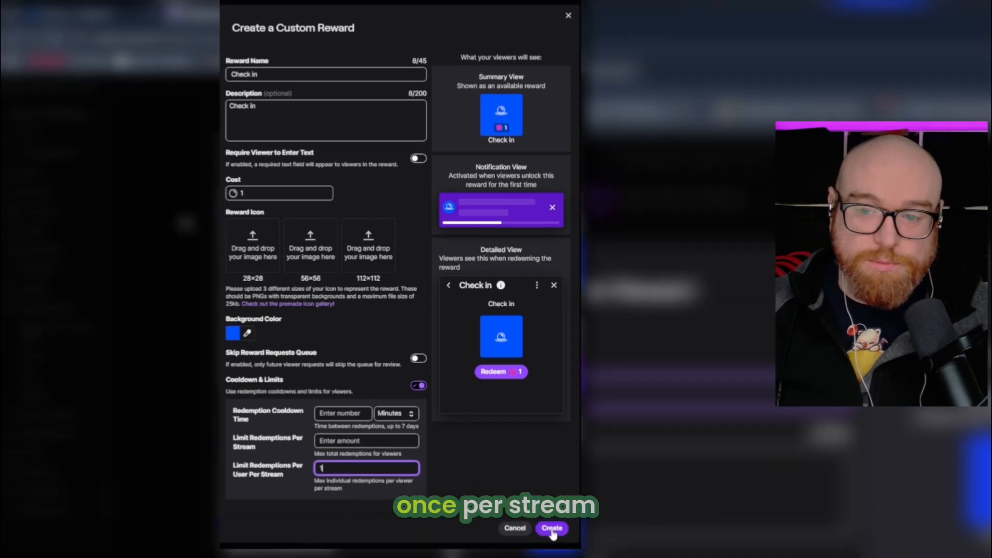
left_click(552, 528)
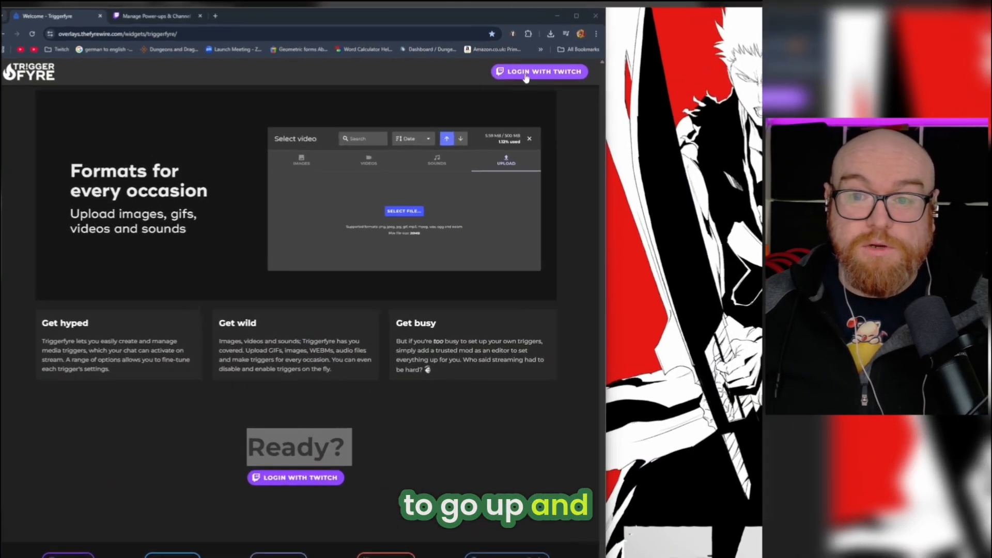
Log in to Triggerfyre with Twitch and look through the image, video and sound triggers
left_click(535, 73)
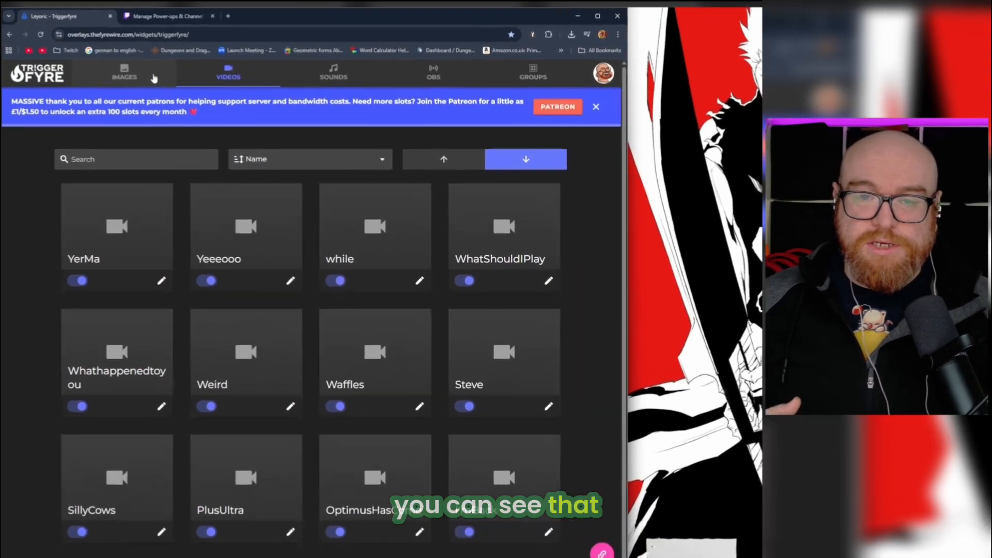
left_click(141, 76)
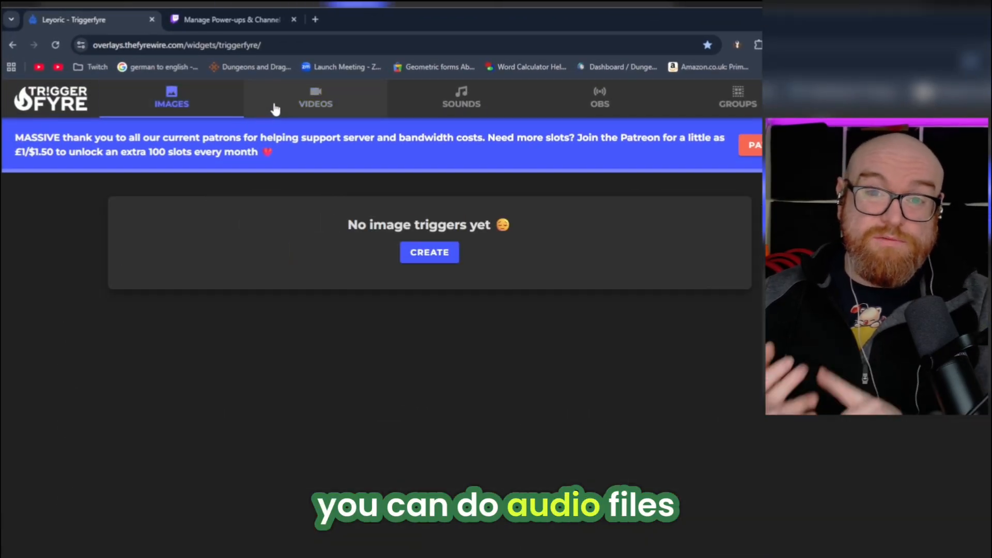
left_click(320, 106)
left_click(459, 98)
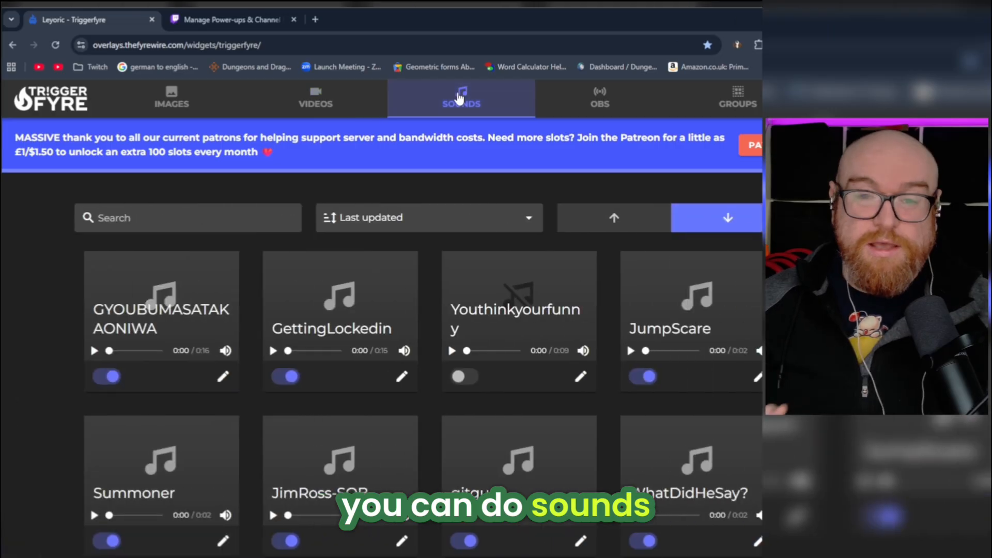
Start a new video trigger with the command name Checkin
left_click(340, 105)
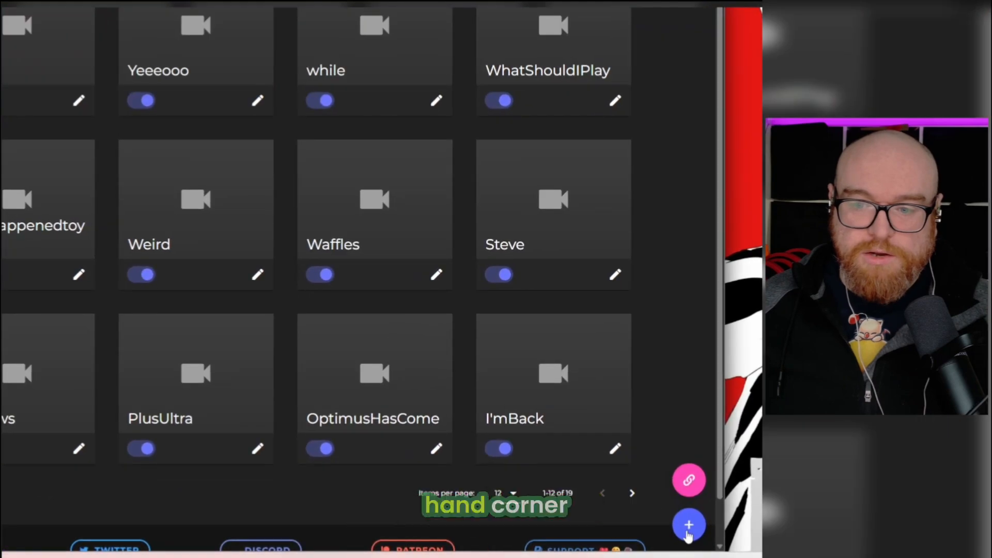
left_click(556, 543)
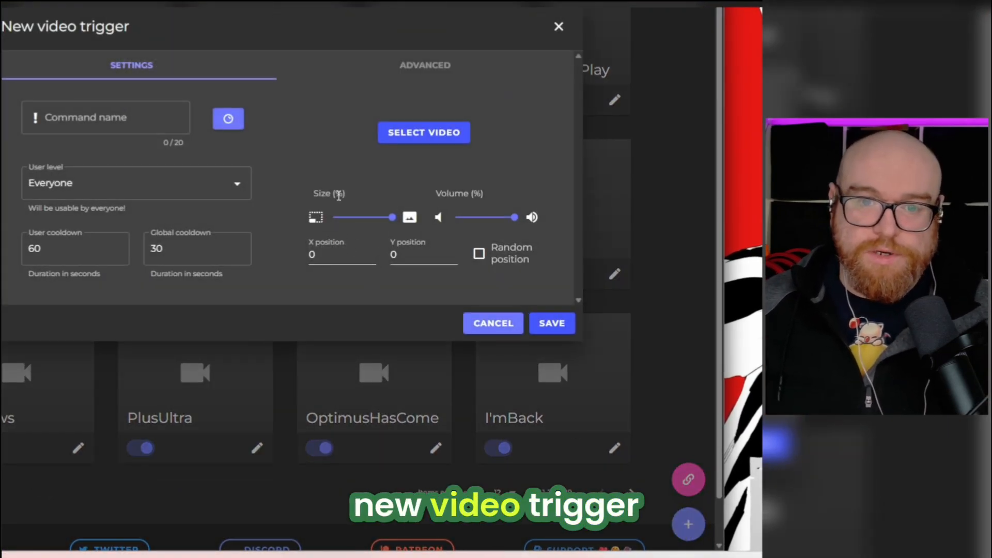
left_click(111, 114)
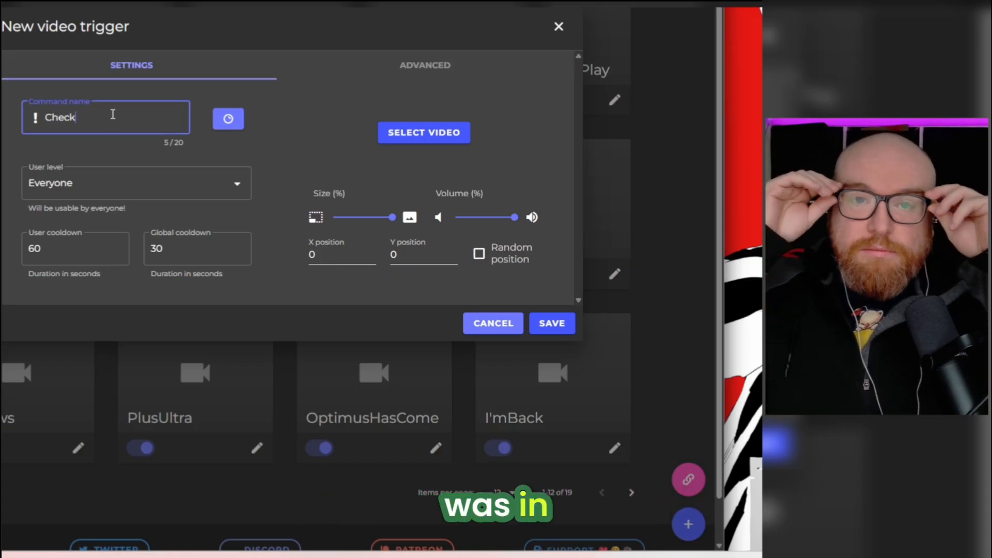
type("Checkin")
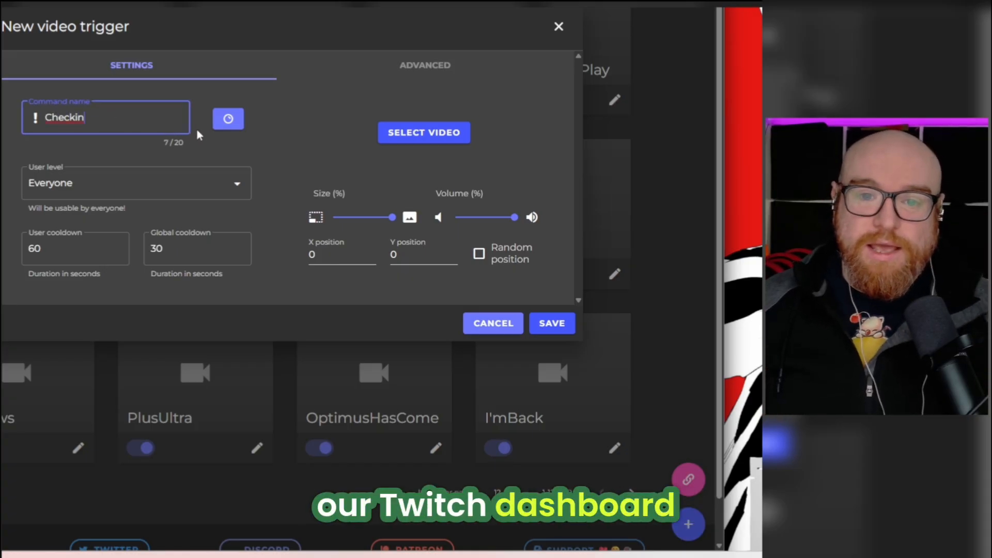
Link the new trigger to the Twitch reward named Check in and save the reward settings
left_click(228, 118)
left_click(239, 161)
type("Check in")
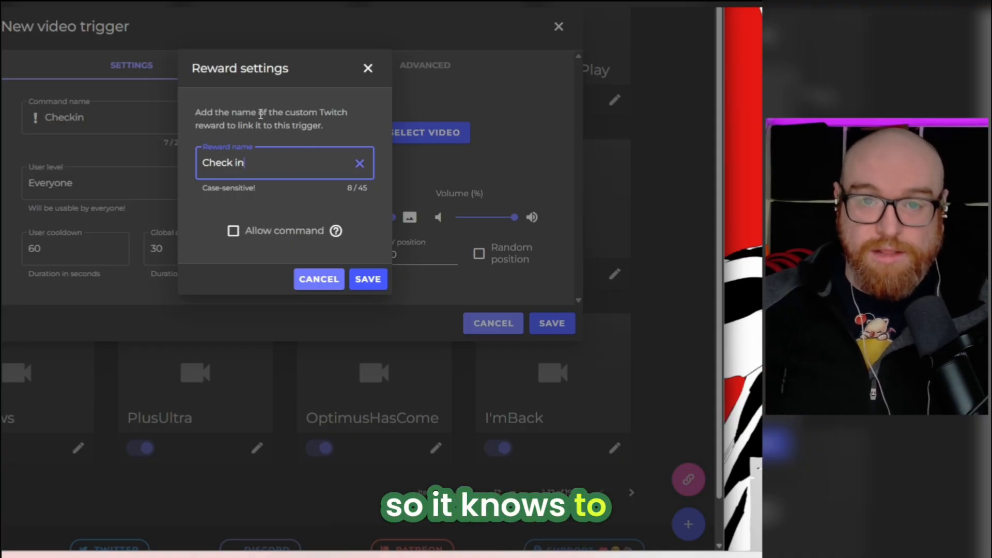
left_click(368, 281)
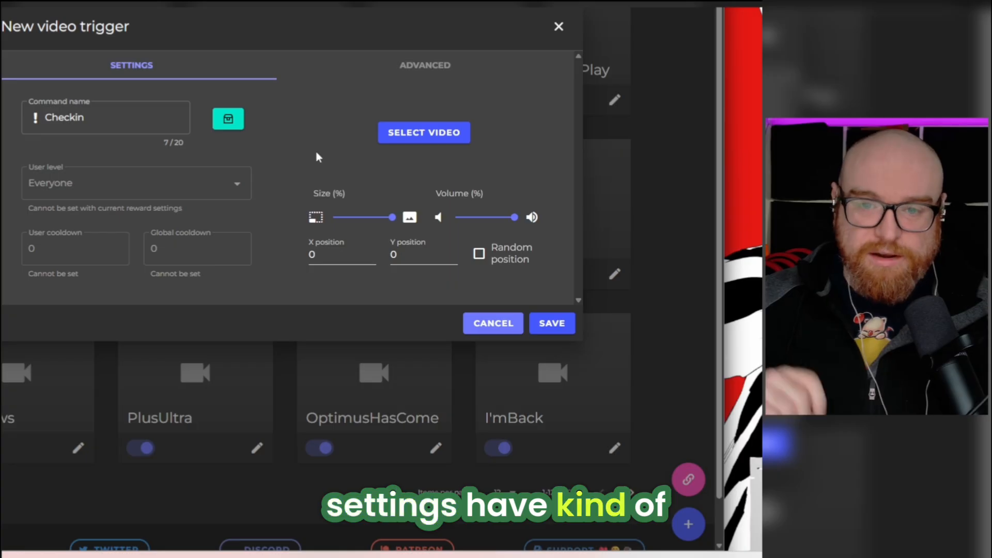
Delete the first video in the media library while choosing the trigger's video
left_click(418, 139)
mouse_move(116, 77)
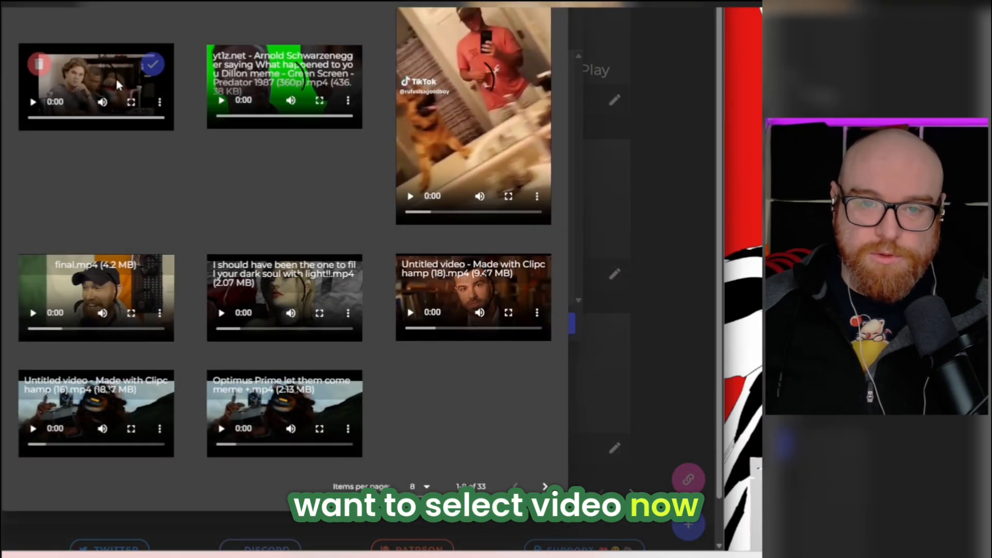
left_click(41, 65)
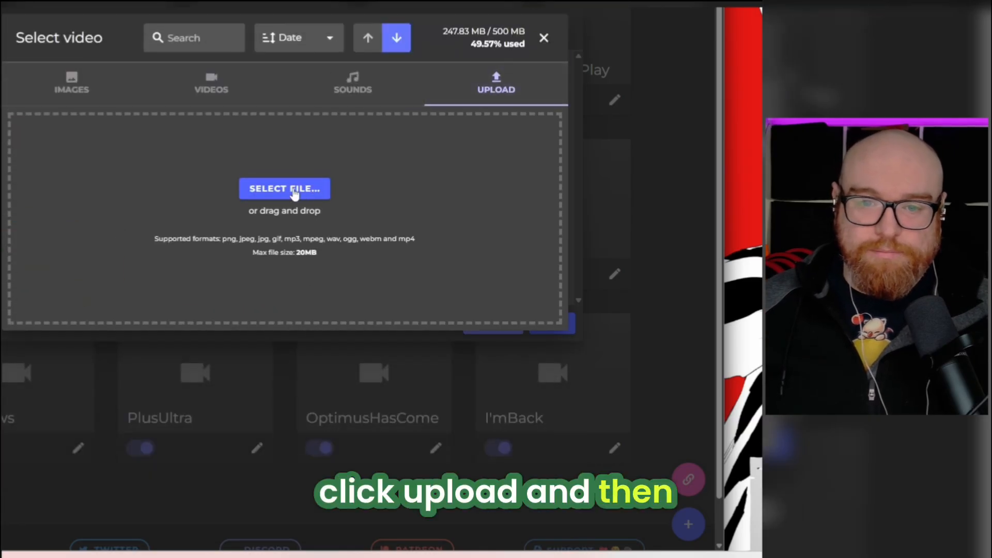
Upload present.mp4 from the Video redeem folder to the media library
left_click(293, 191)
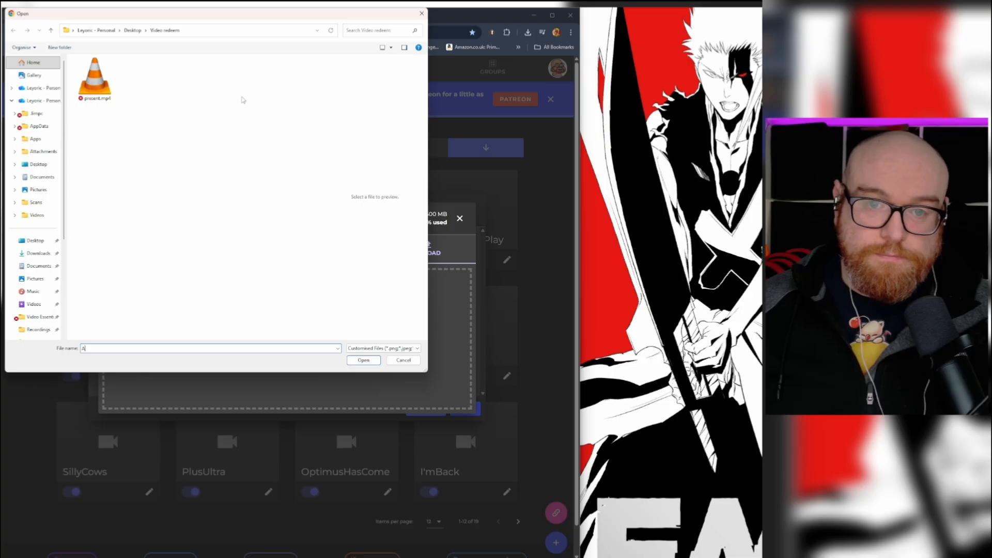
left_click_drag(246, 10, 353, 155)
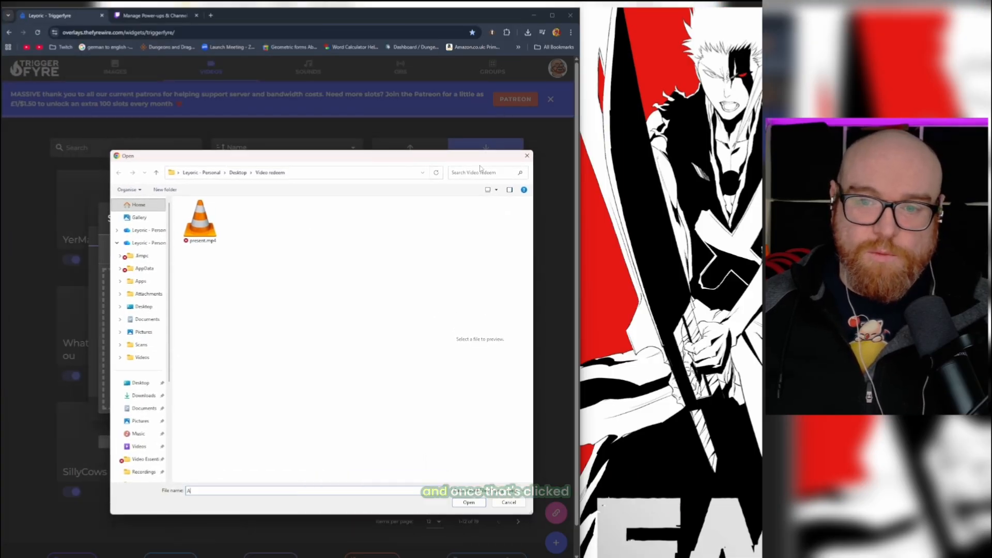
double_click(205, 223)
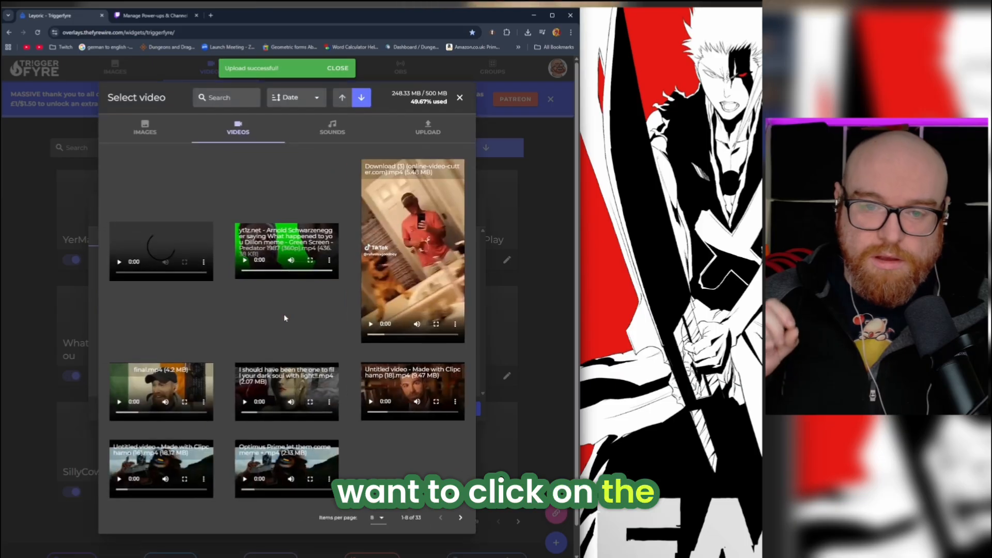
Assign the uploaded present.mp4 to the Checkin trigger and save the trigger
mouse_move(203, 238)
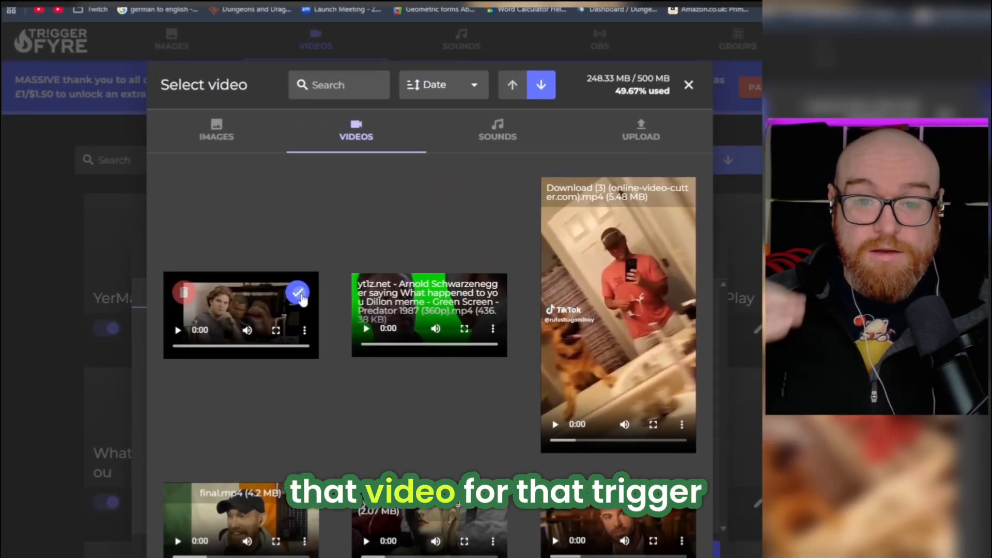
left_click(299, 296)
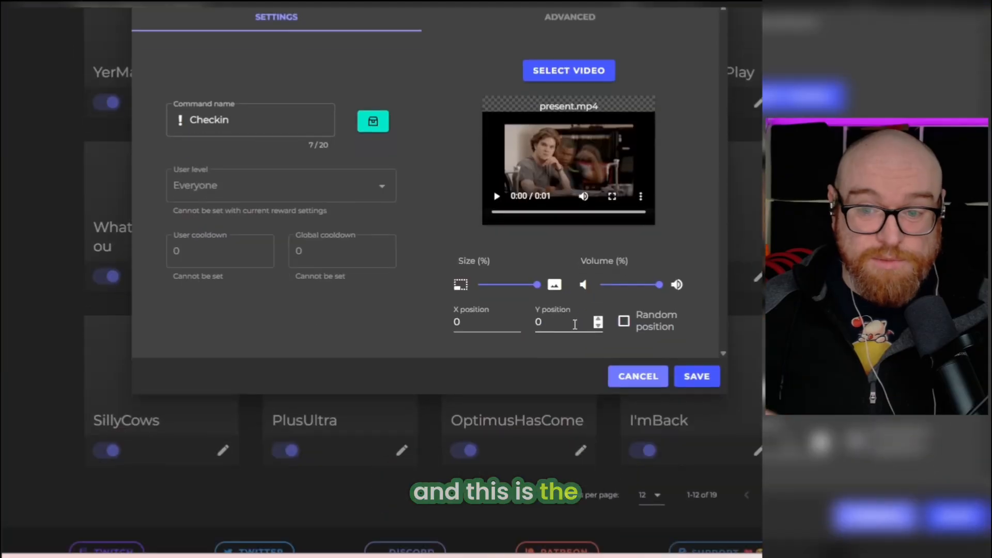
left_click(698, 381)
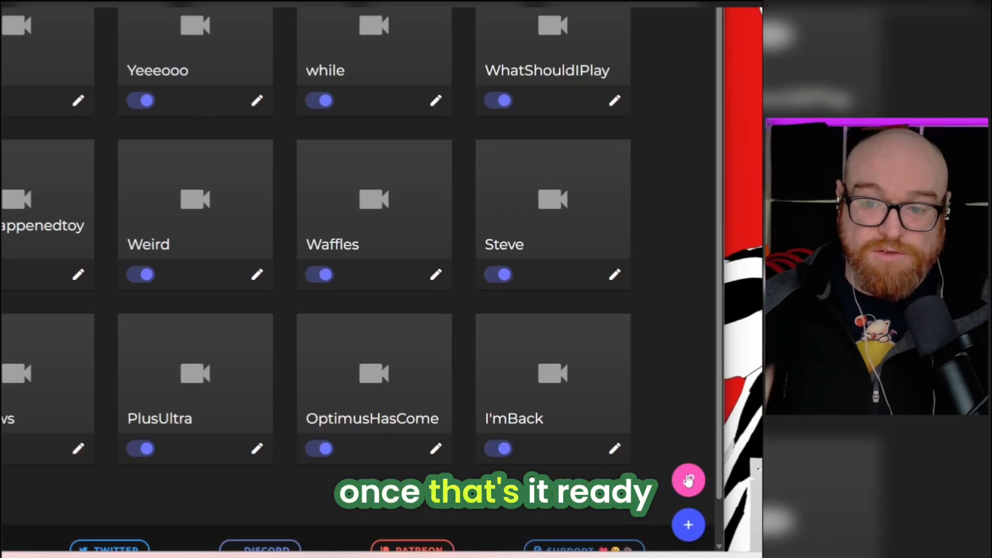
Copy the Triggerfyre overlay link, switch to OBS and add a new browser source named redeems to Zero Cache scene
left_click(687, 479)
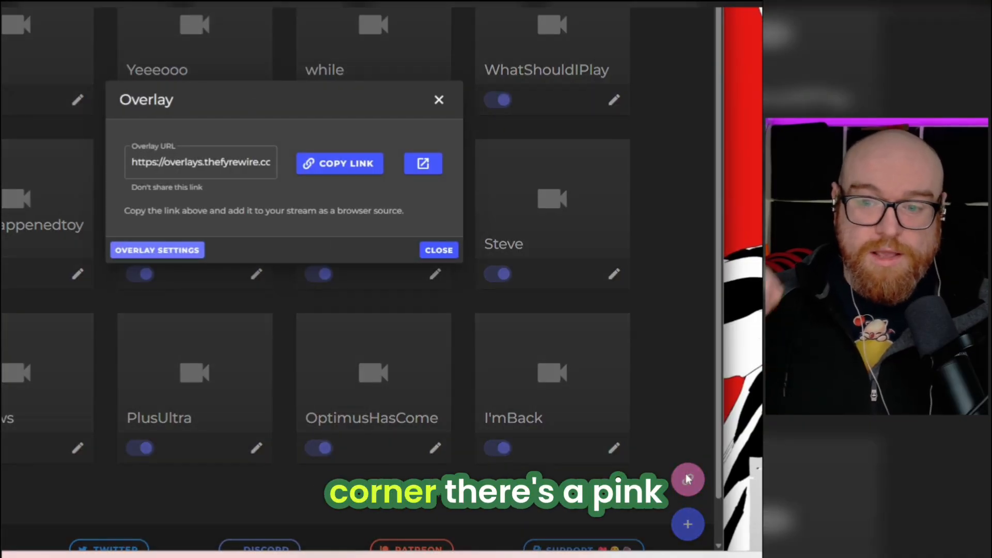
left_click(345, 164)
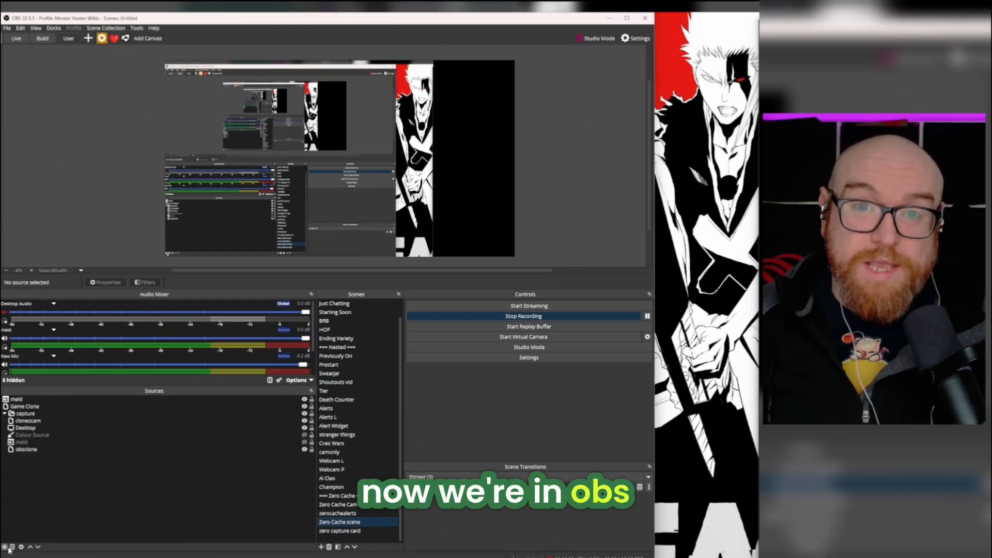
left_click(5, 547)
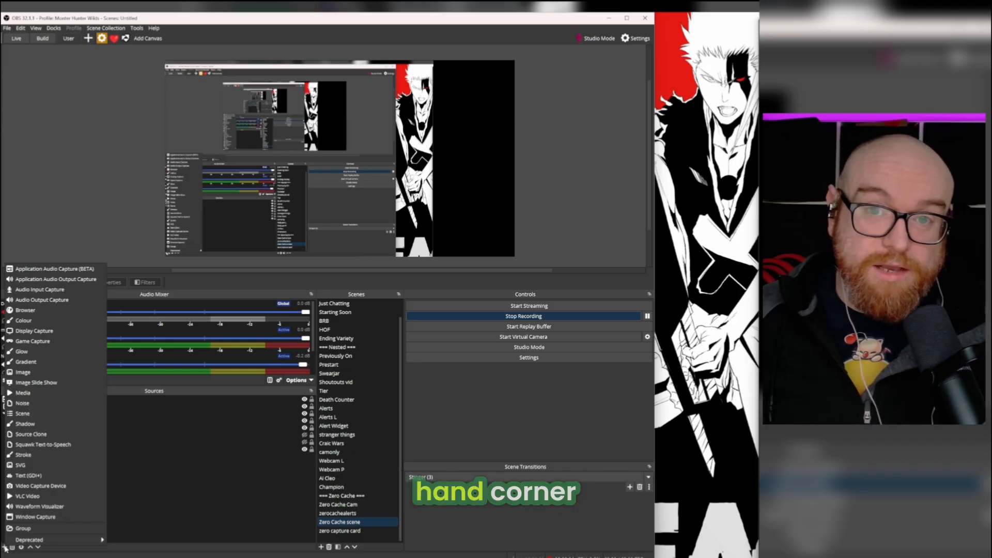
left_click(25, 310)
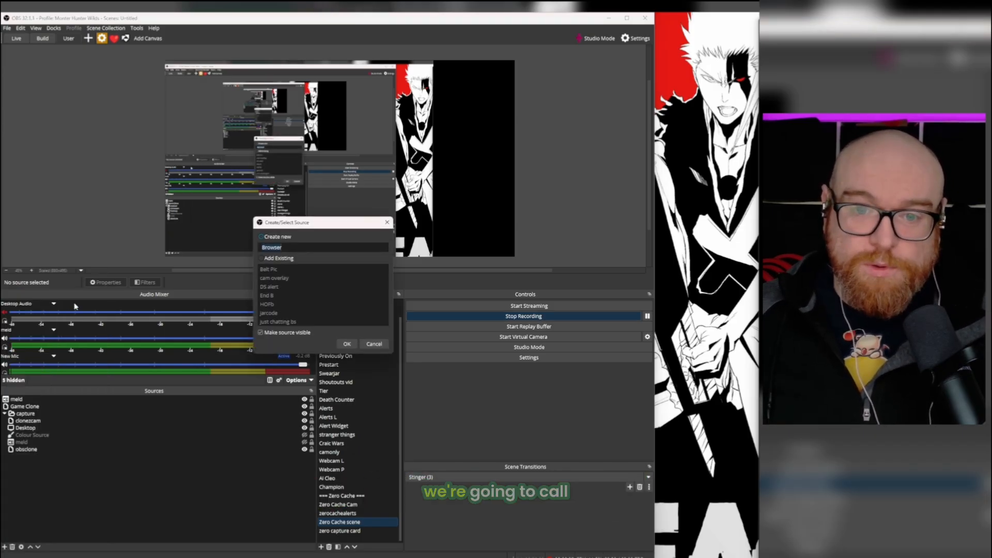
type("tr")
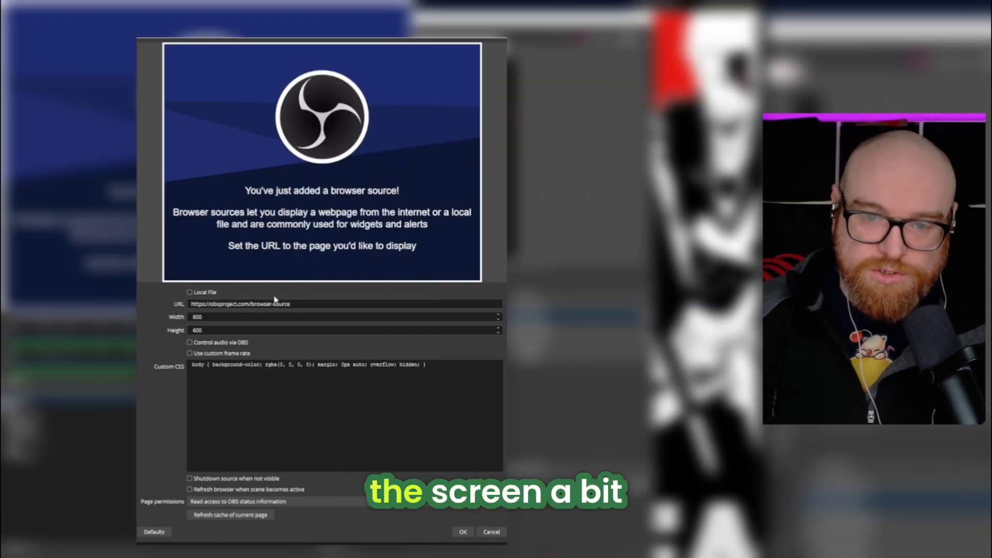
Paste the private overlay URL into the browser source, set it to 1920 by 1080, and enable Control audio via OBS
triple_click(305, 303)
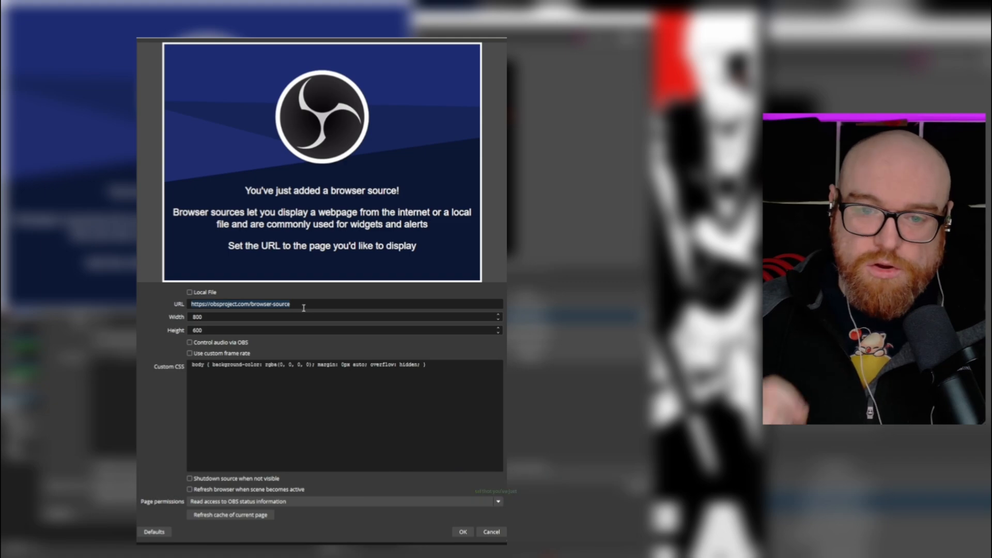
key("ctrl+v")
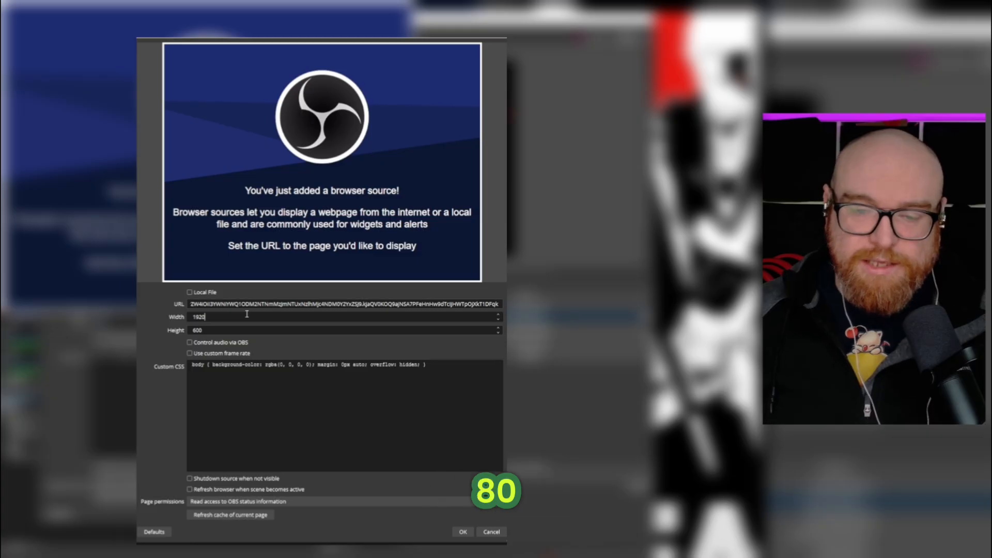
key("Tab")
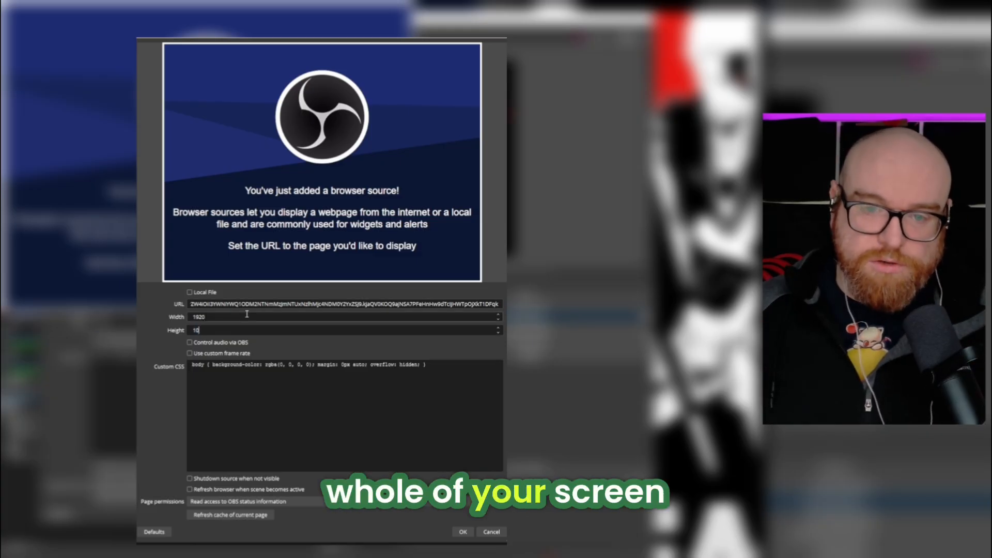
type("1080")
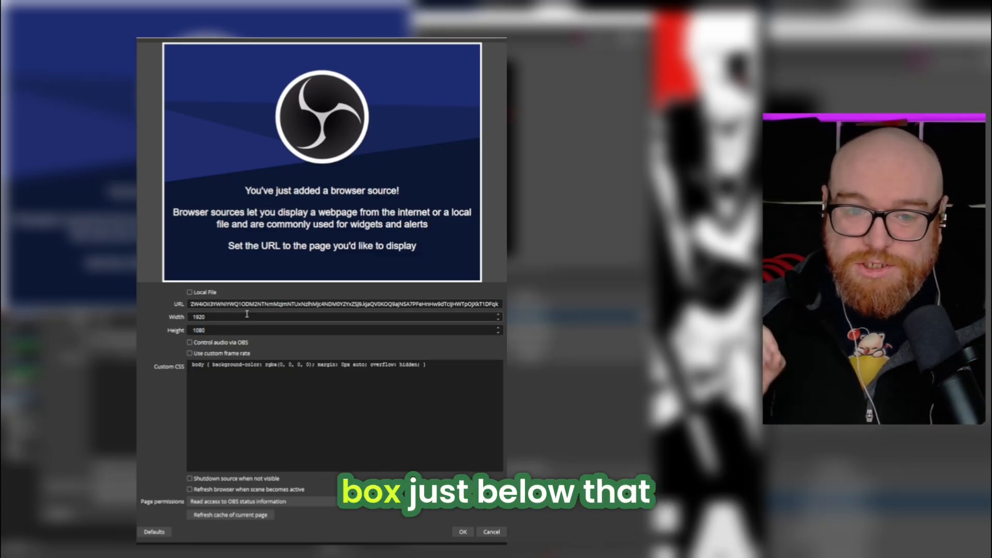
left_click(190, 342)
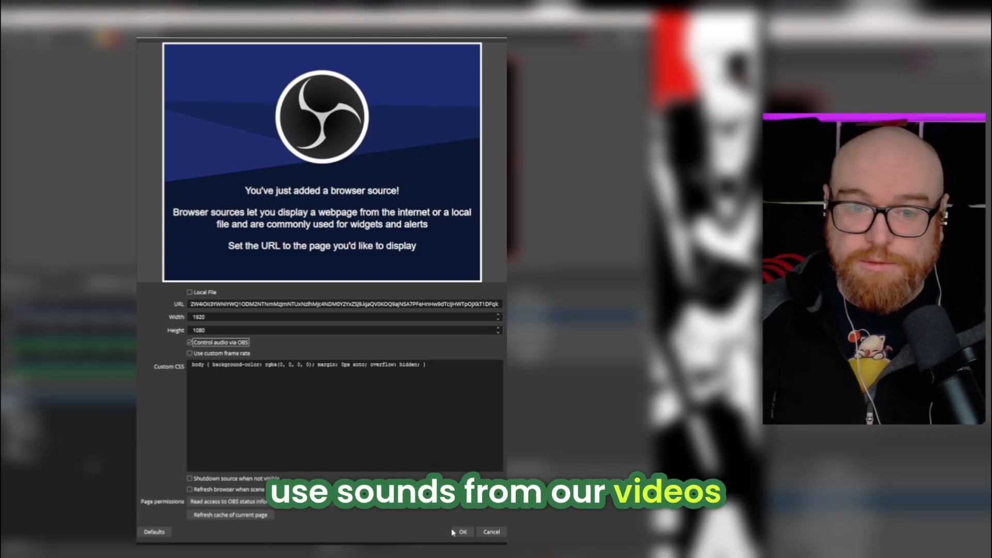
left_click(460, 532)
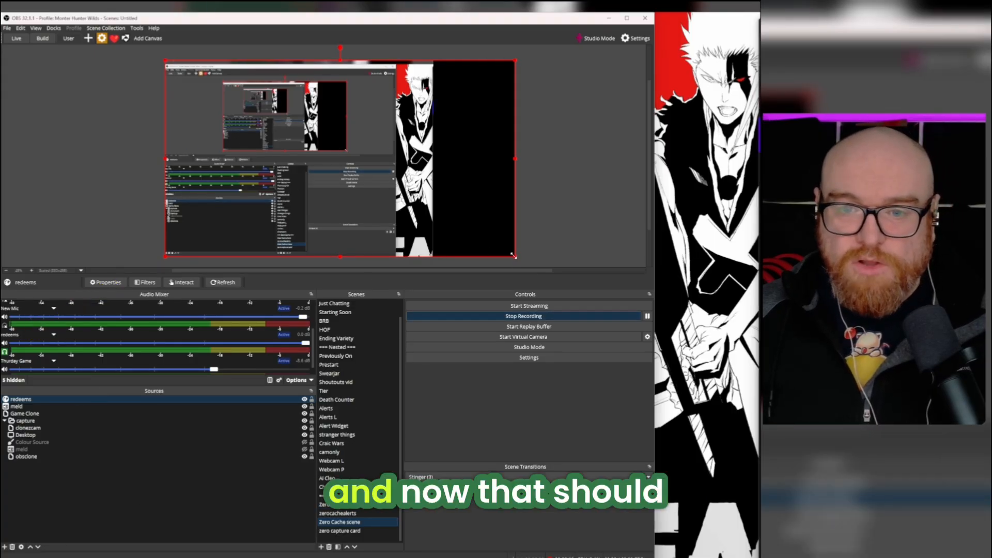
Shrink the redeems source to about 880 px wide and move it to about 240 px from the canvas's left edge
left_click_drag(513, 255, 325, 151)
left_click_drag(250, 112, 303, 157)
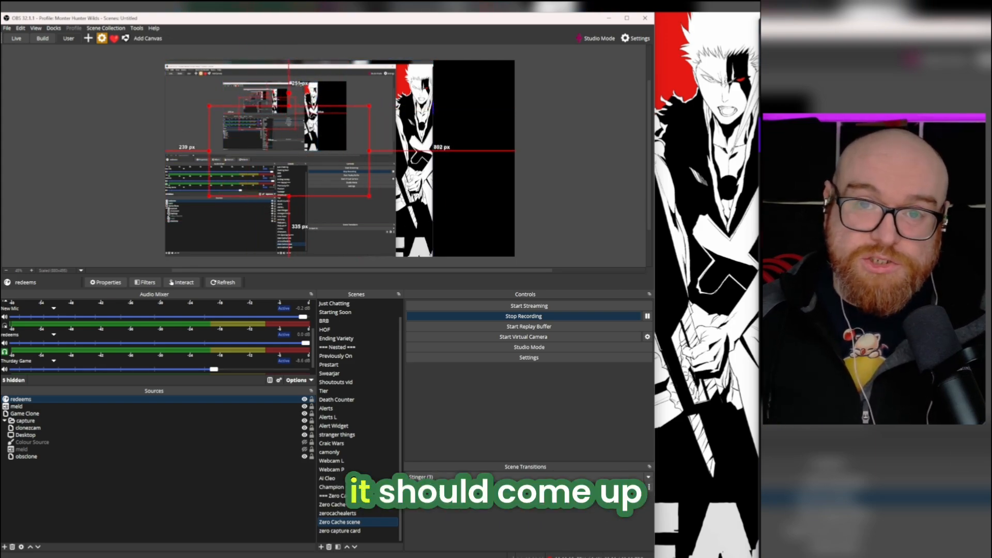